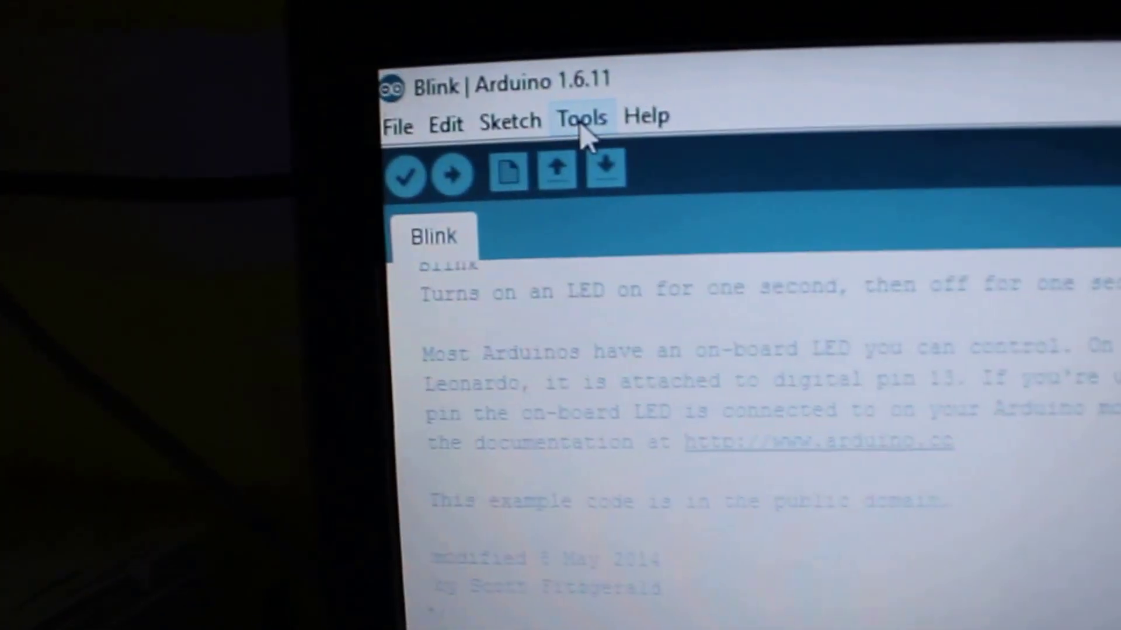
Select COM7 as the Uno's upload port and keep AVRISP mkII as the programmer.
left_click(631, 63)
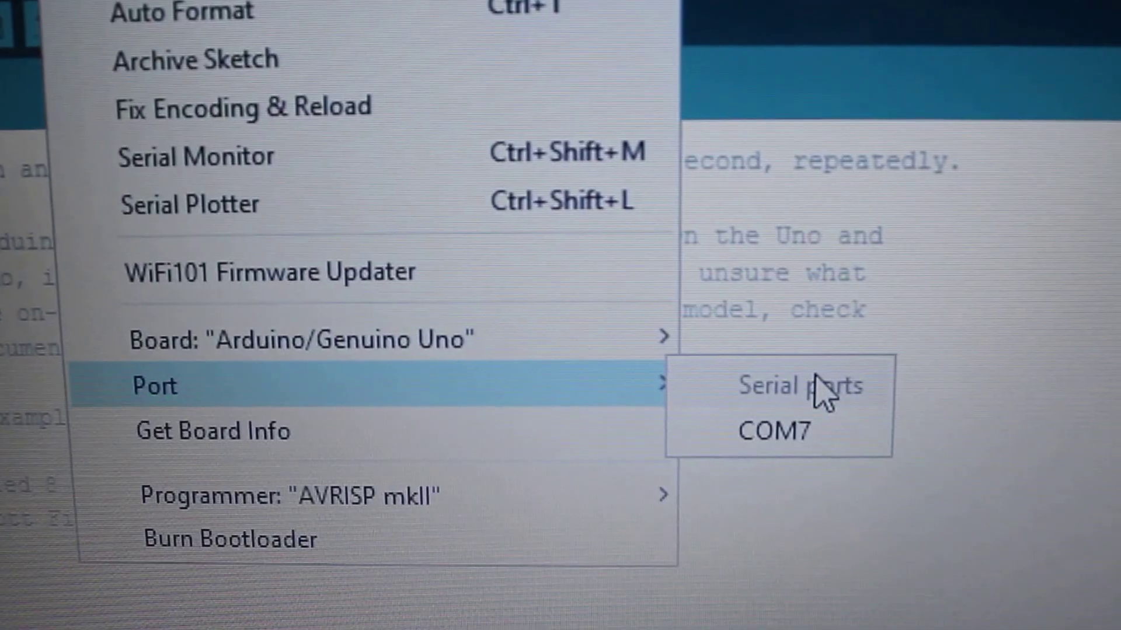
mouse_move(144, 383)
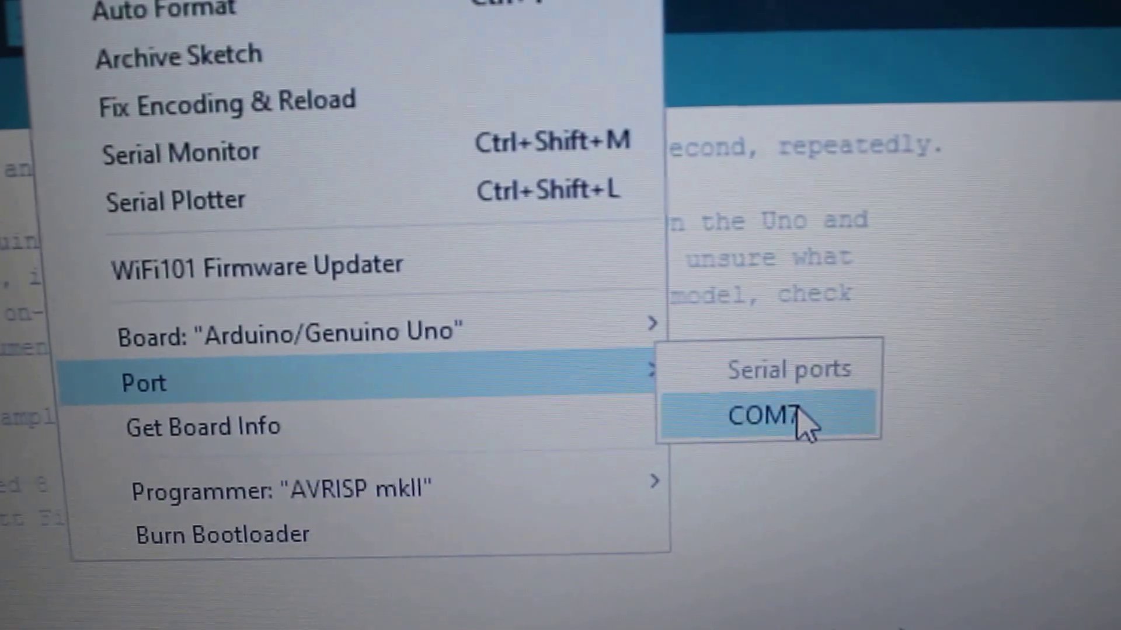
left_click(801, 417)
left_click(57, 0)
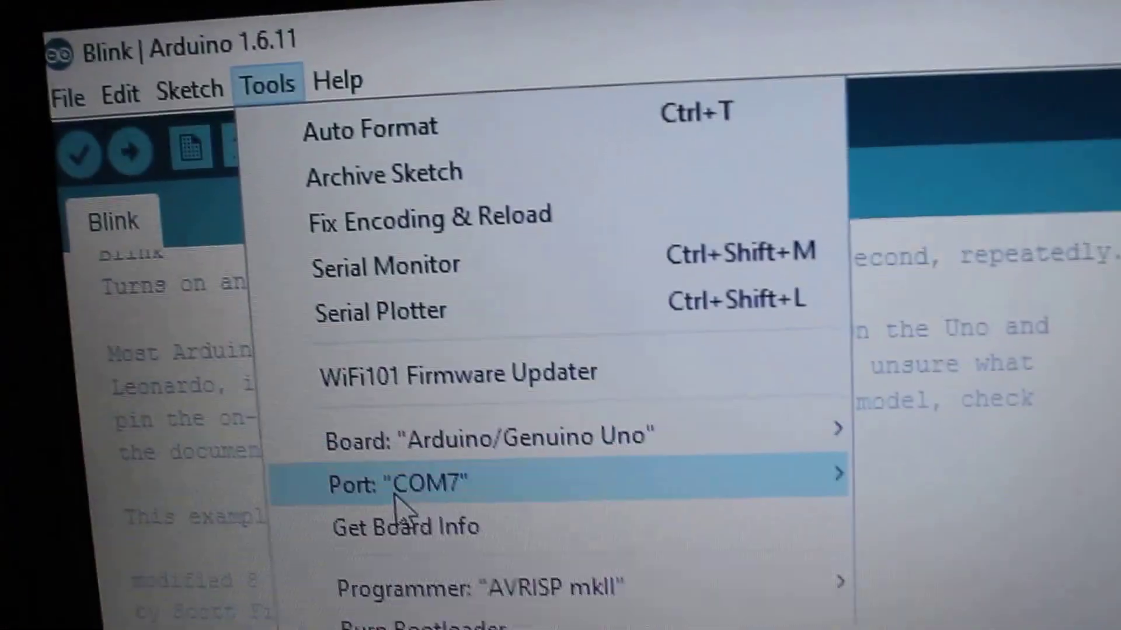
mouse_move(280, 491)
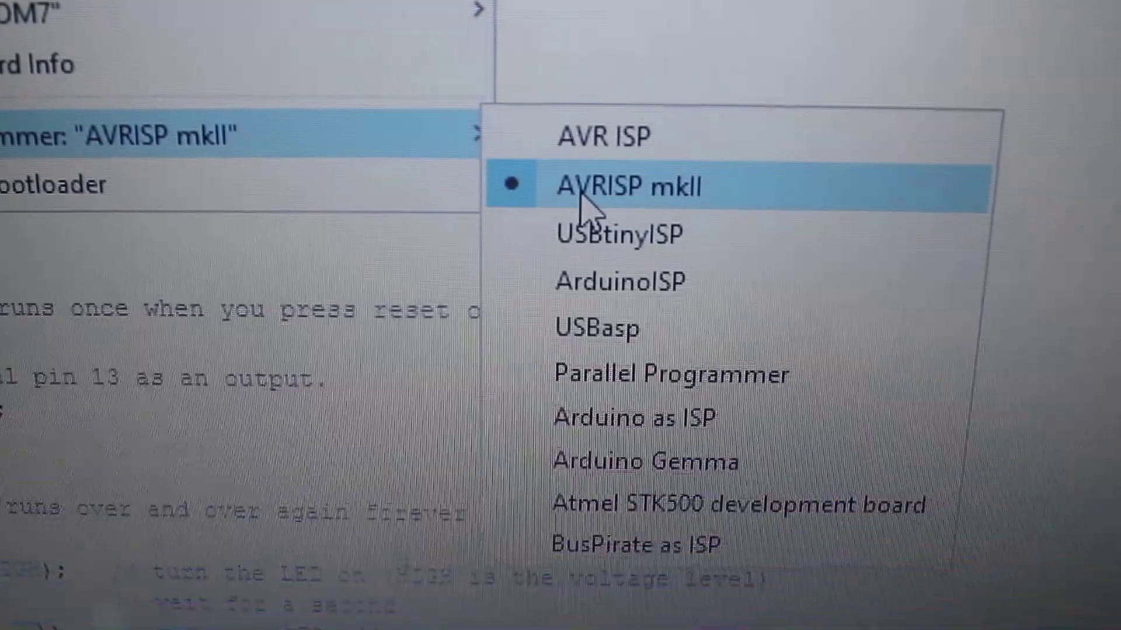
left_click(589, 224)
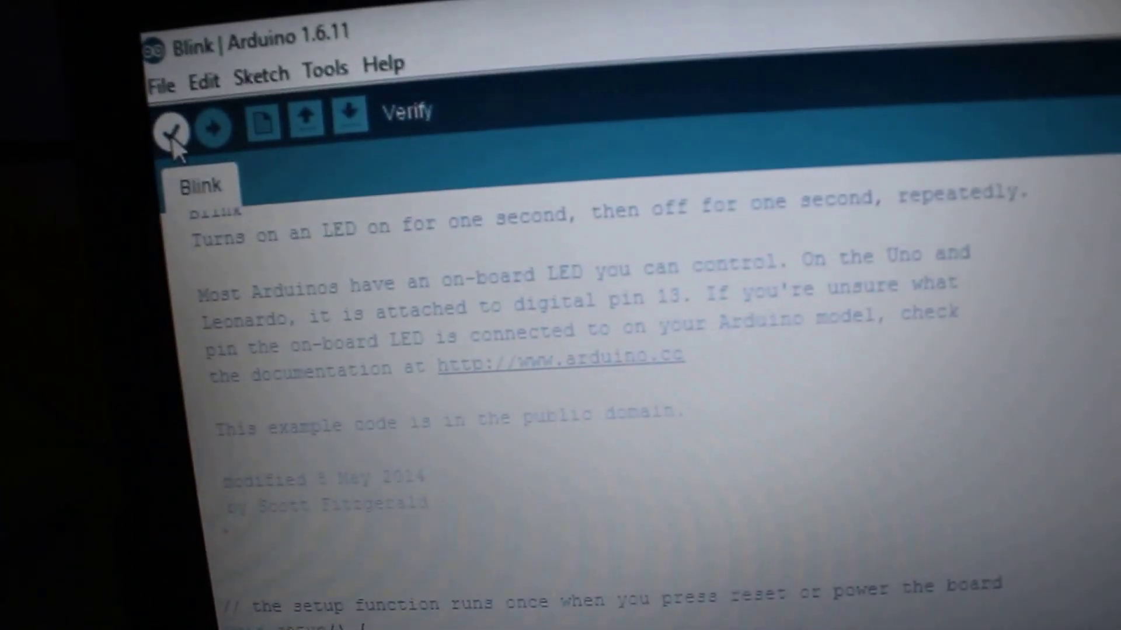
Verify the unedited Blink sketch, compiling it to 928 bytes of program storage.
left_click(174, 133)
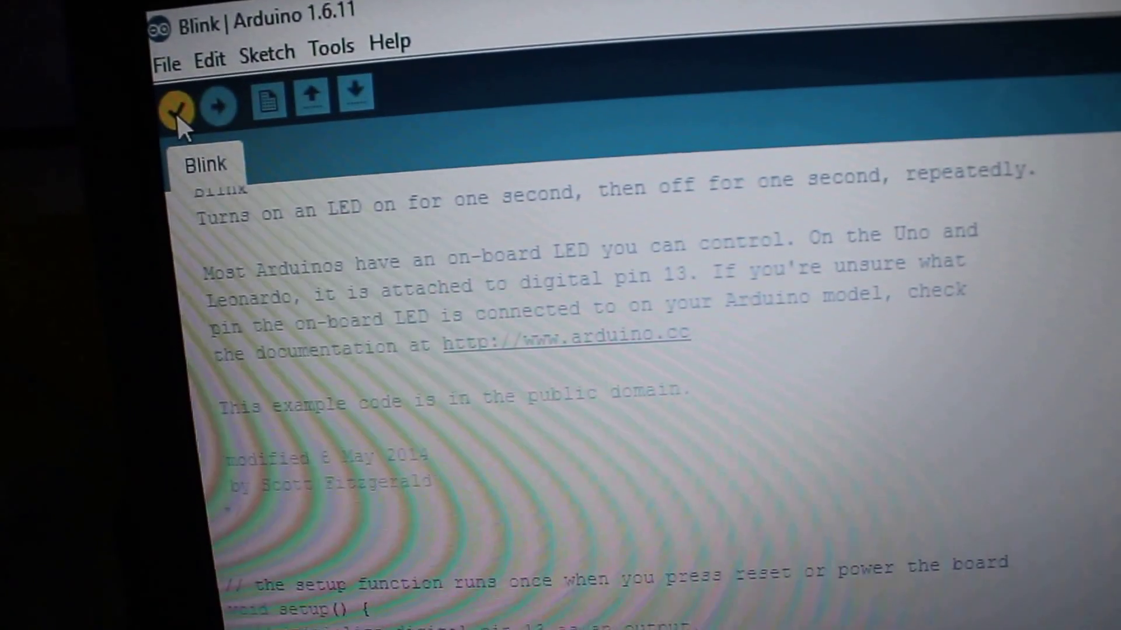